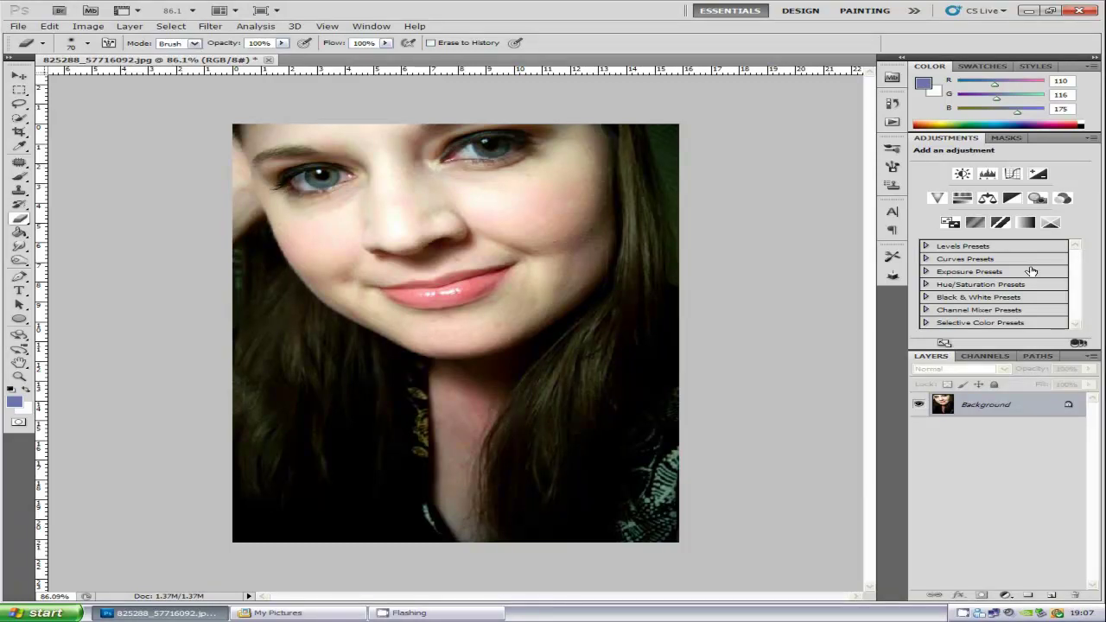
Add an empty Layer 1 above Background and set the foreground colour to muted blue R110 G116 B175
click(17, 26)
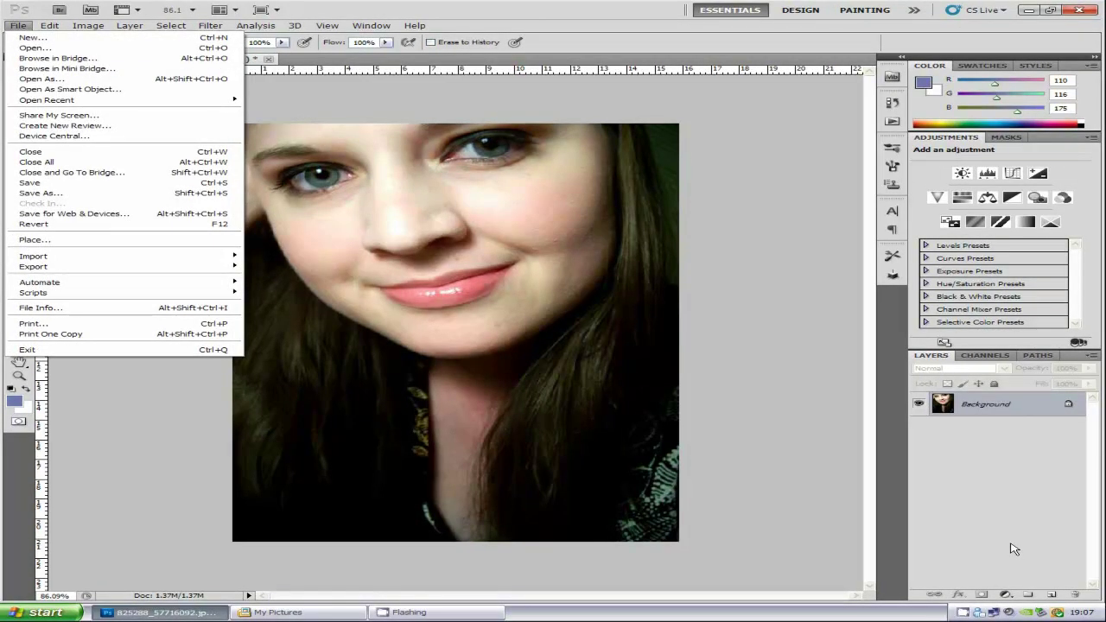
click(1042, 467)
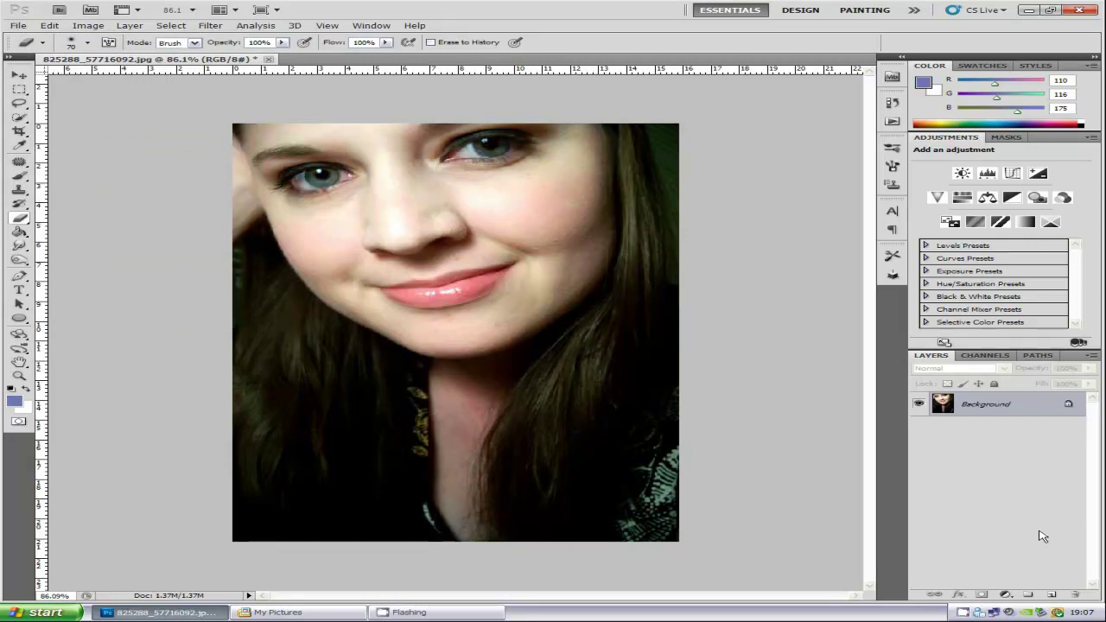
click(1052, 595)
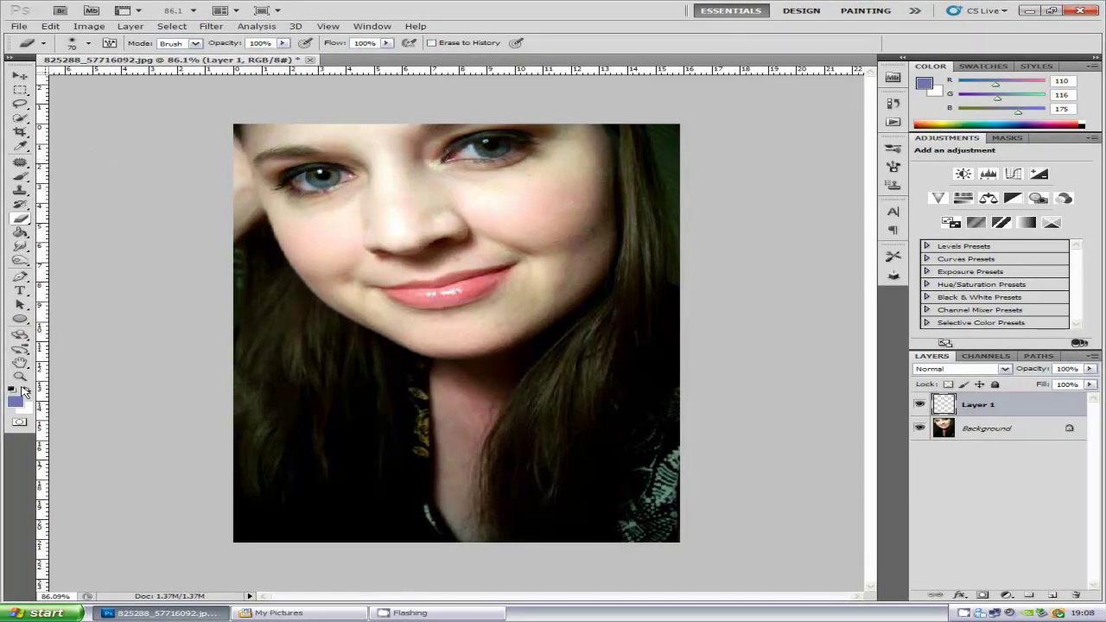
click(13, 402)
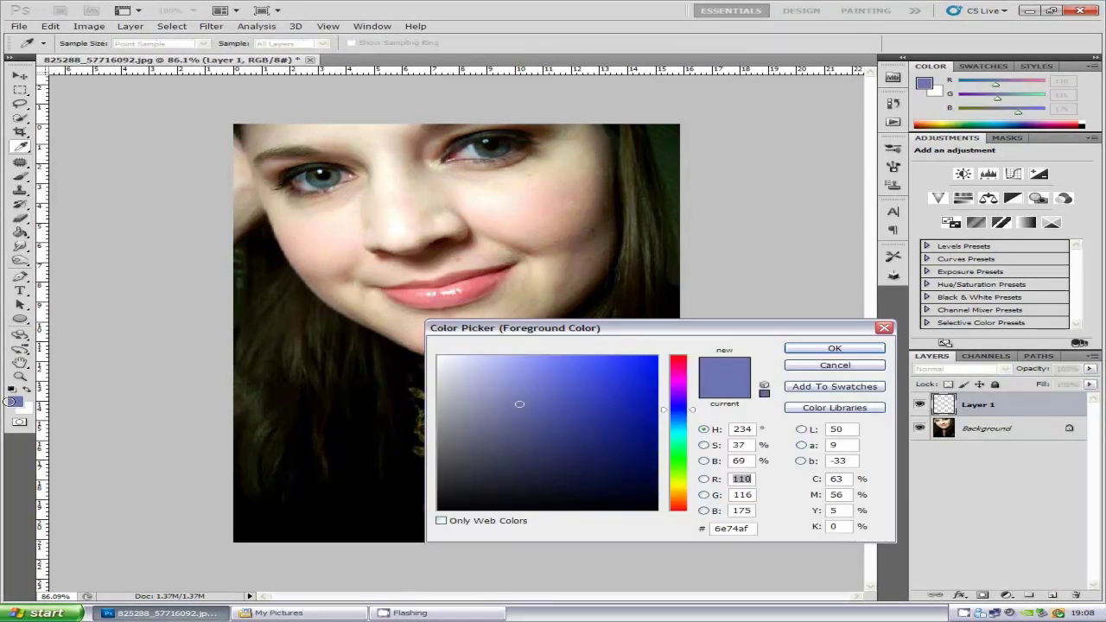
click(835, 351)
key(ctrl+plus)
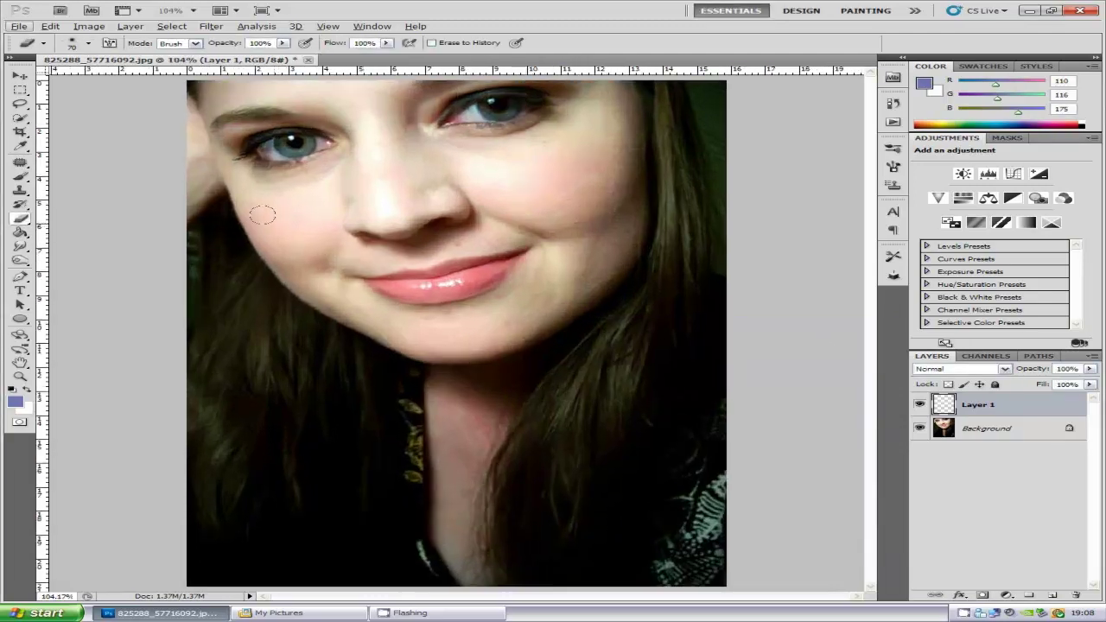
Brush muted blue over the left and right upper eyelids and creases on Layer 1
click(20, 177)
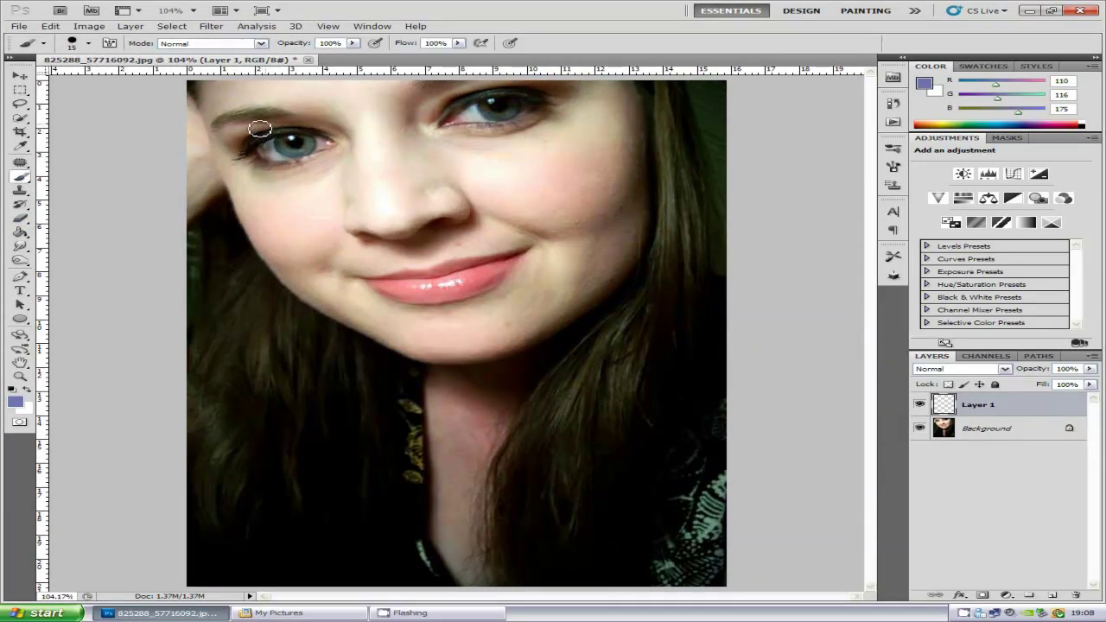
mouse_move(264, 124)
mouse_down()
mouse_move(221, 140)
mouse_move(252, 139)
mouse_move(230, 152)
mouse_move(258, 129)
mouse_move(322, 125)
mouse_move(252, 132)
mouse_move(222, 142)
mouse_move(224, 155)
mouse_move(236, 129)
mouse_move(249, 125)
mouse_move(226, 136)
mouse_move(298, 127)
mouse_up()
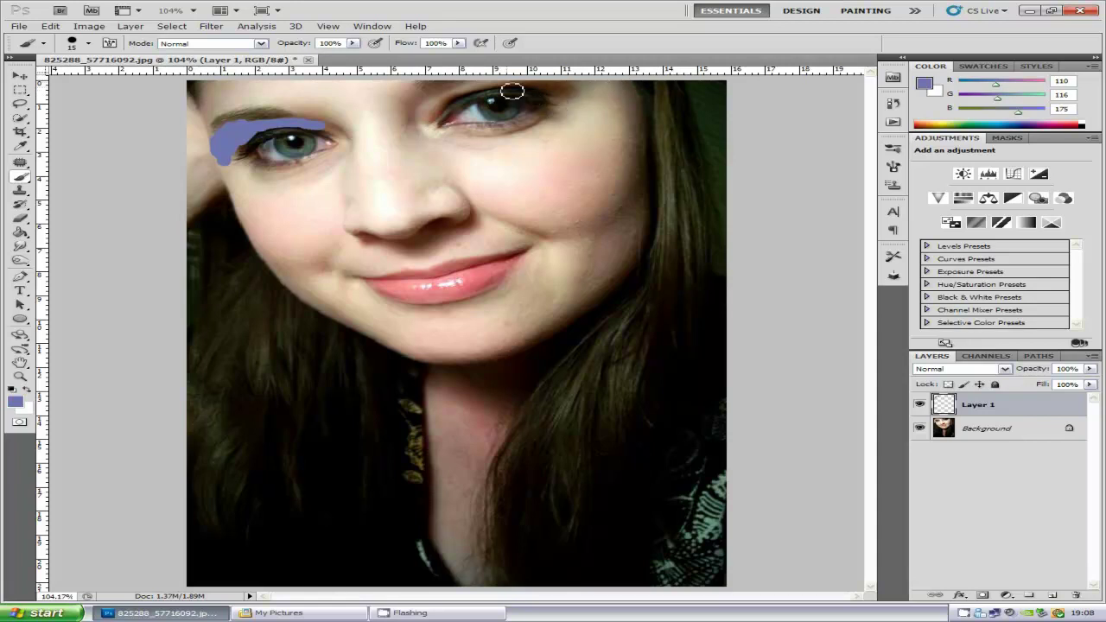
mouse_move(572, 91)
mouse_down()
mouse_move(480, 87)
mouse_move(442, 106)
mouse_move(459, 91)
mouse_move(431, 116)
mouse_move(491, 87)
mouse_move(439, 103)
mouse_up()
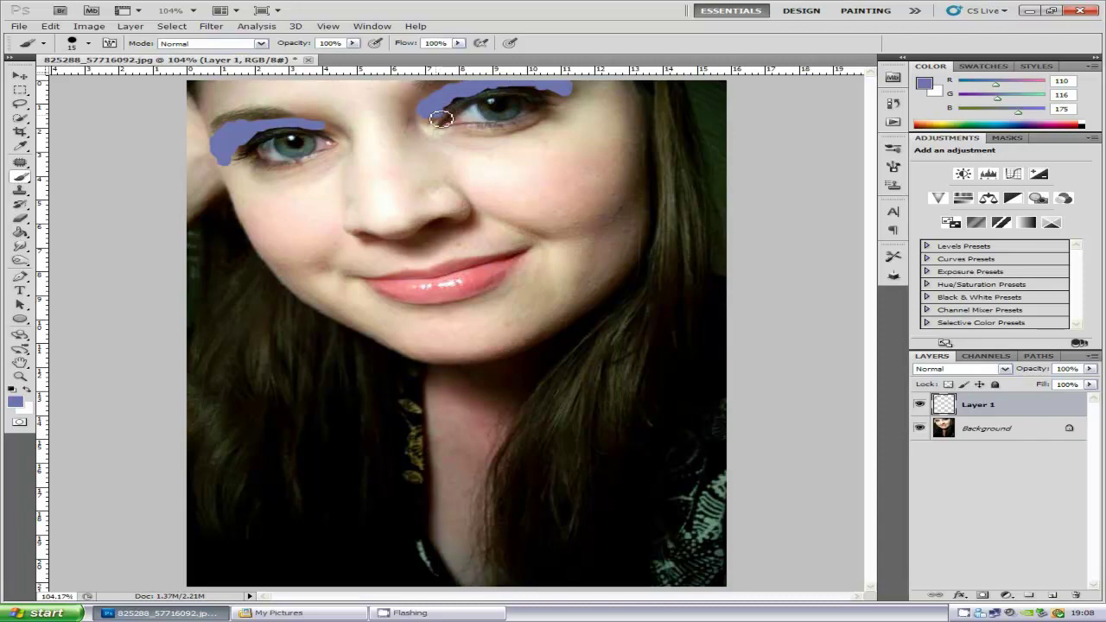
Switch Layer 1 to Color blending and fade its opacity from 44% down to about 21%
click(1001, 370)
click(975, 350)
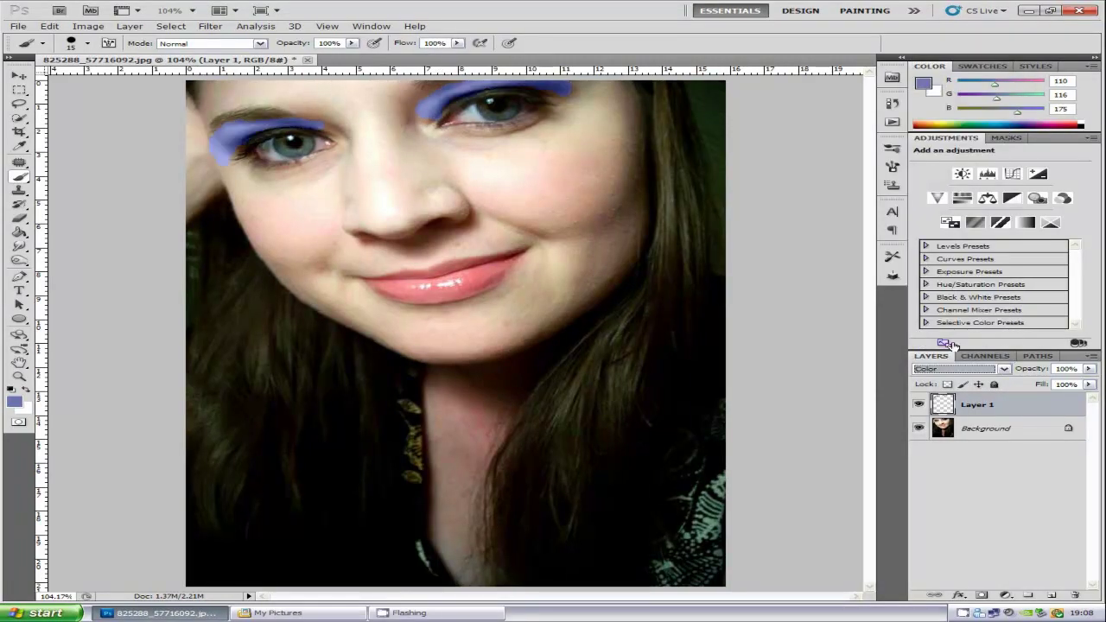
click(1090, 369)
drag(1092, 386, 1043, 385)
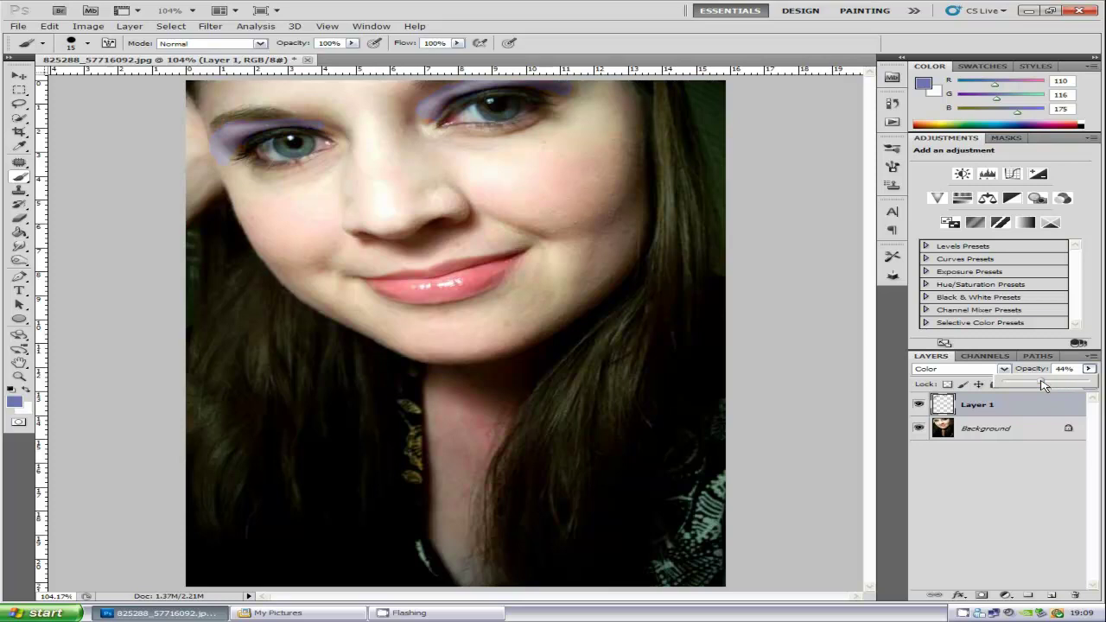
scroll(728, 230, down, 3)
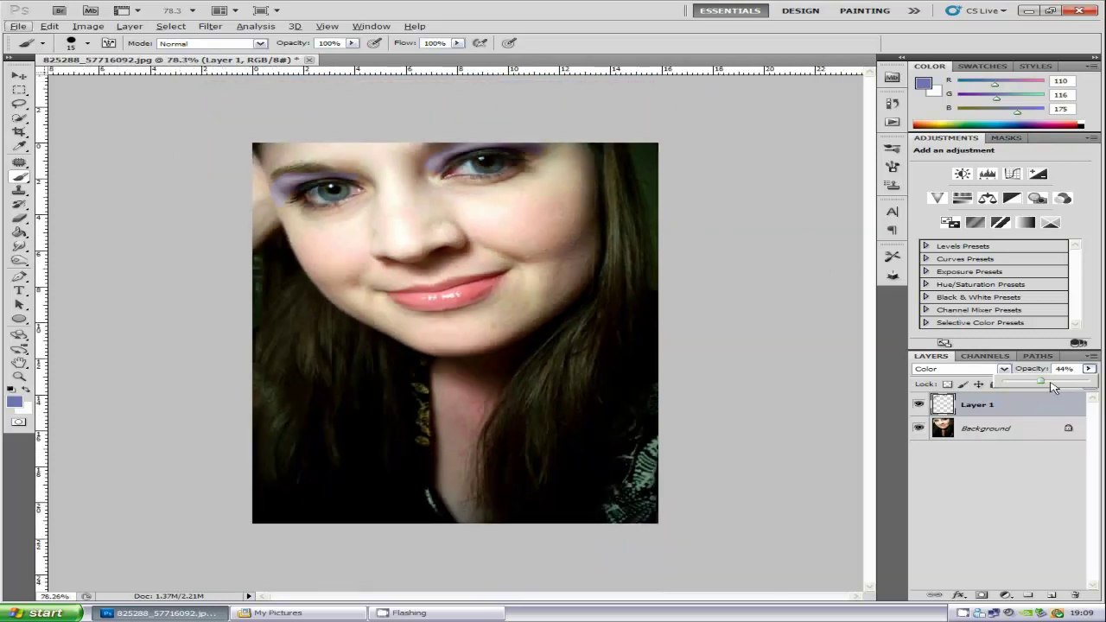
drag(1041, 386, 1027, 387)
drag(1029, 384, 1020, 384)
Close the opacity slider, choose the Eraser tool and make Layer 1 active again
click(1003, 454)
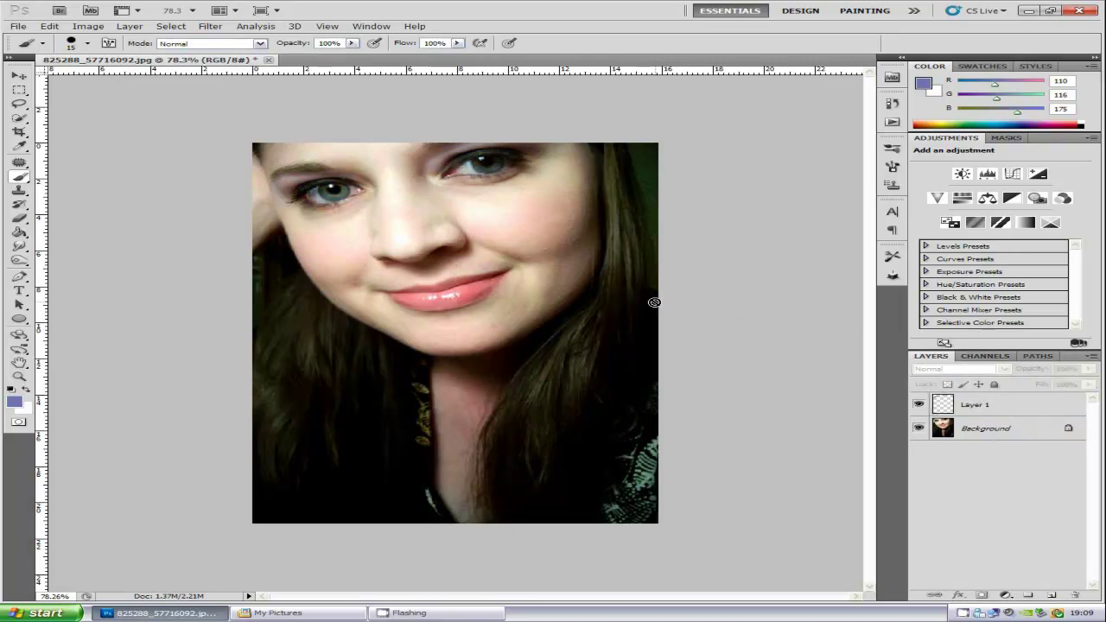
click(19, 219)
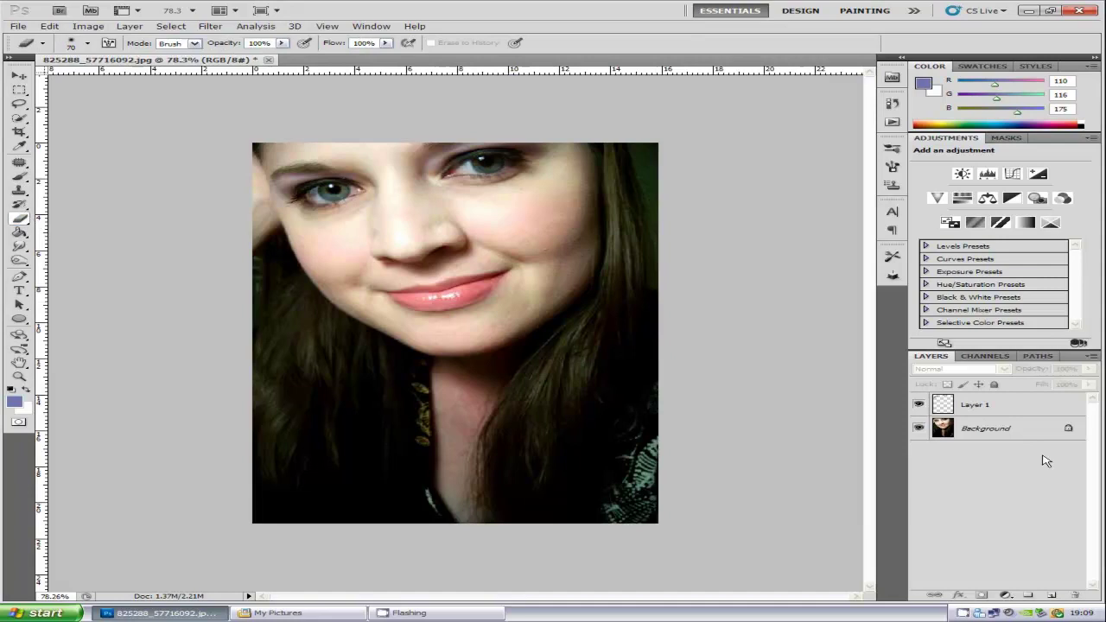
click(1010, 409)
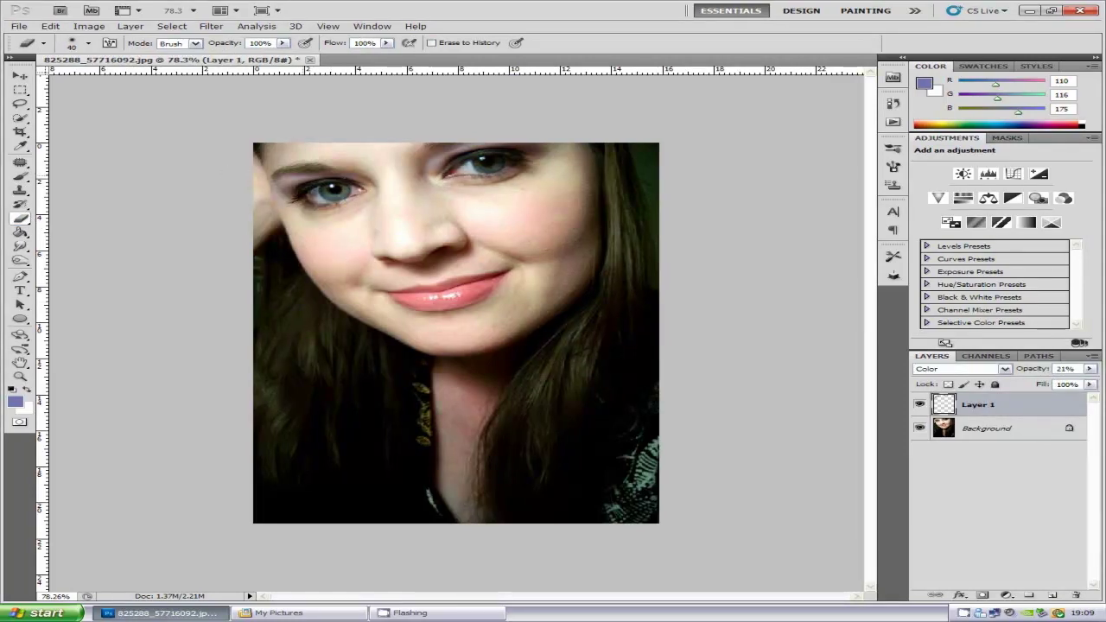
scroll(332, 202, up, 3)
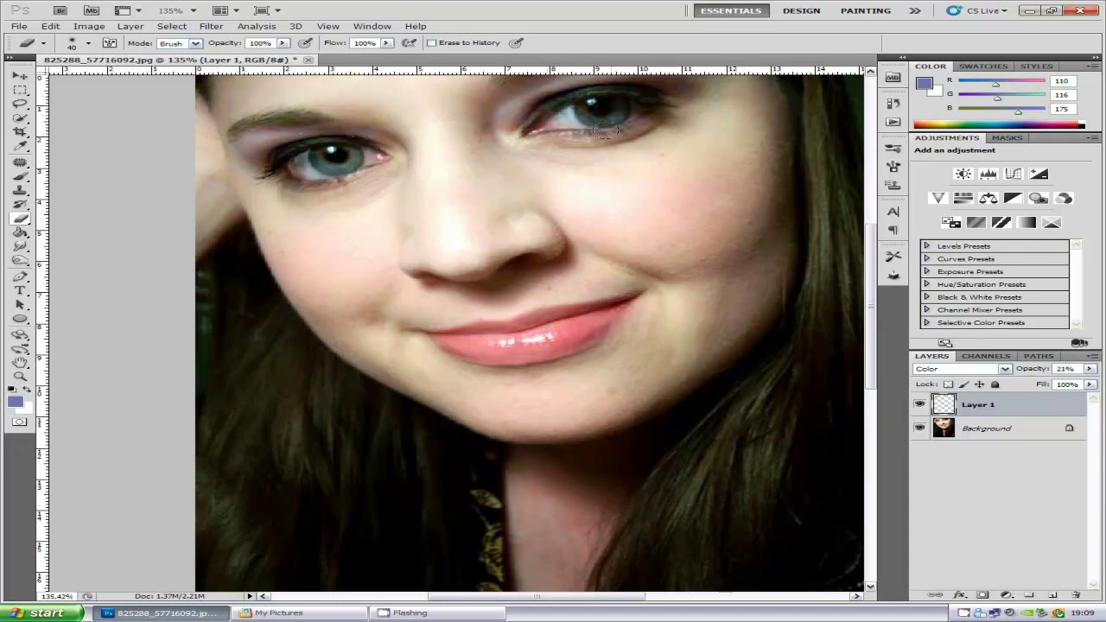
scroll(602, 130, up, 3)
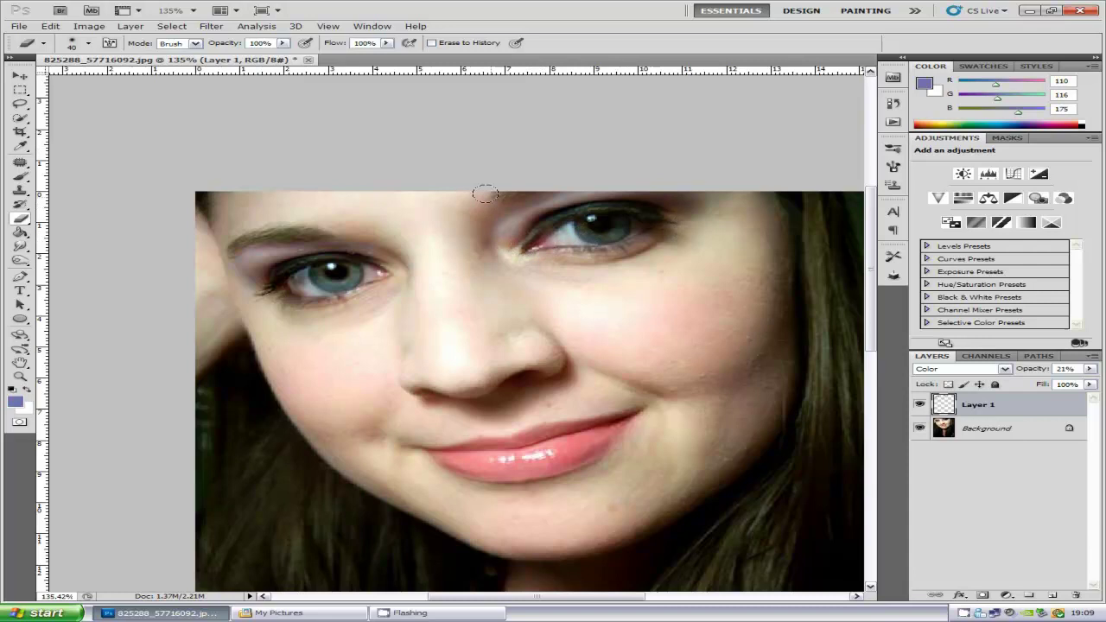
scroll(427, 210, down, 2)
scroll(432, 206, down, 2)
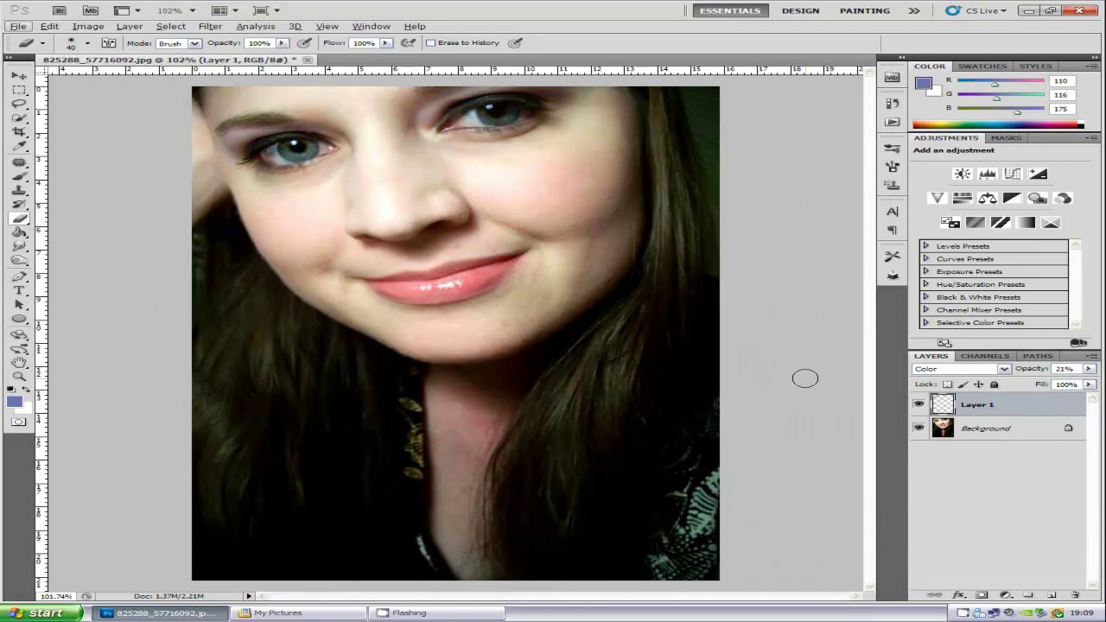
Add a new Layer 2 and set the foreground colour to dark blue R29 G41 B150
click(1058, 597)
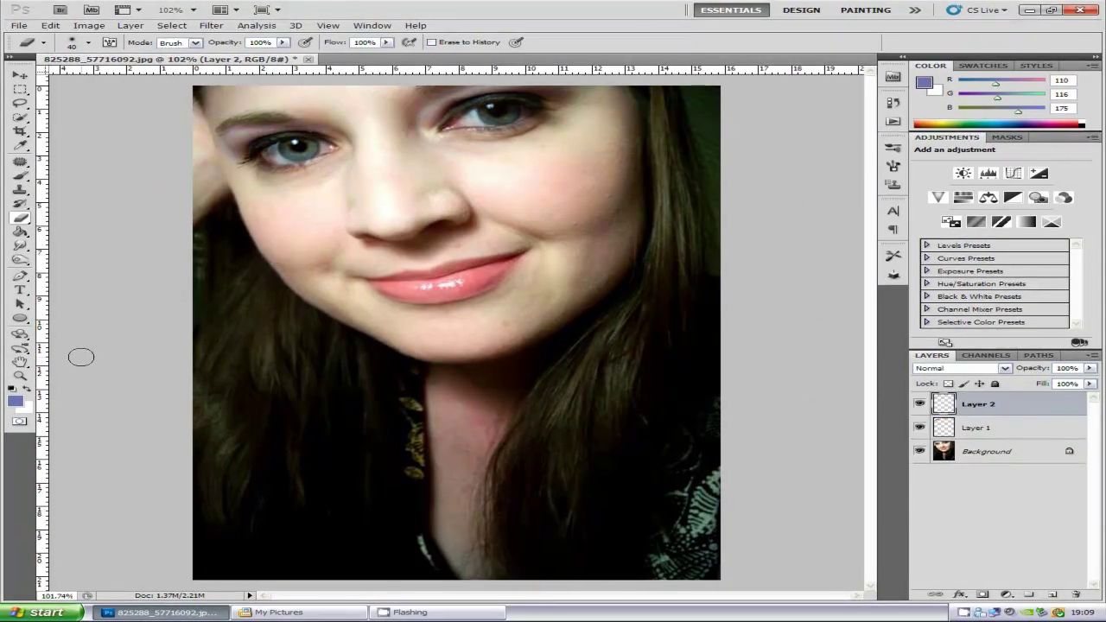
click(13, 400)
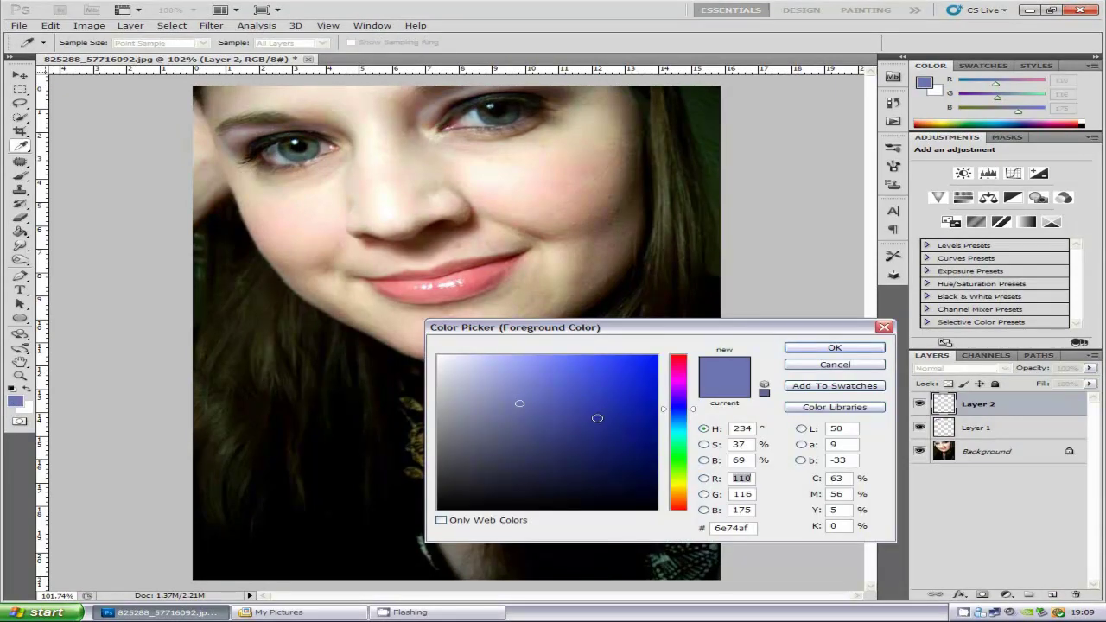
drag(597, 419, 616, 419)
click(831, 347)
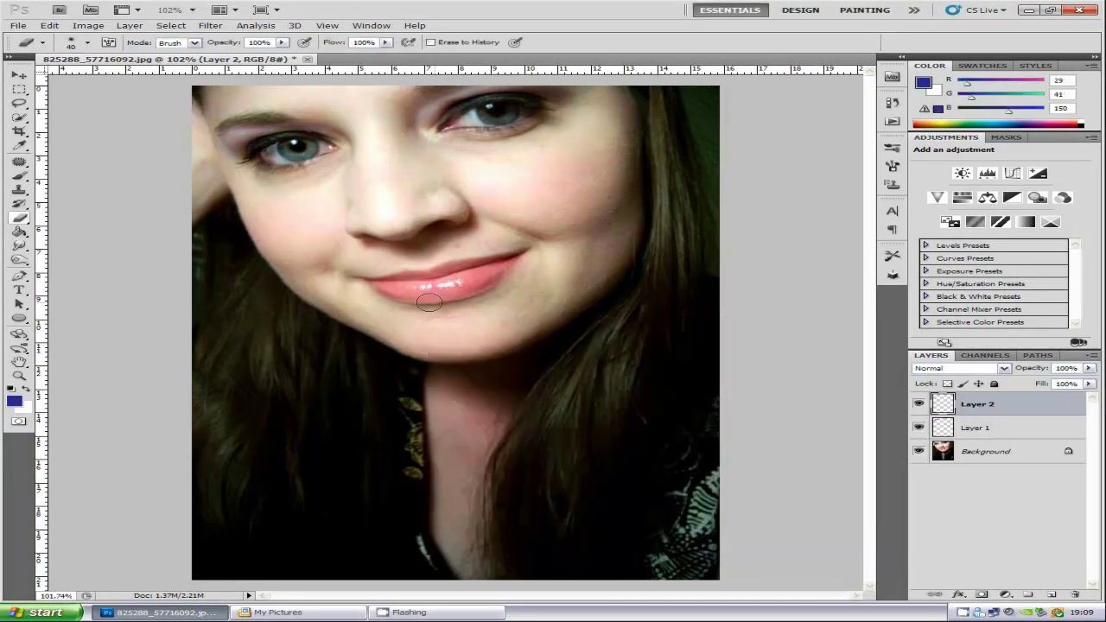
scroll(429, 302, up, 5)
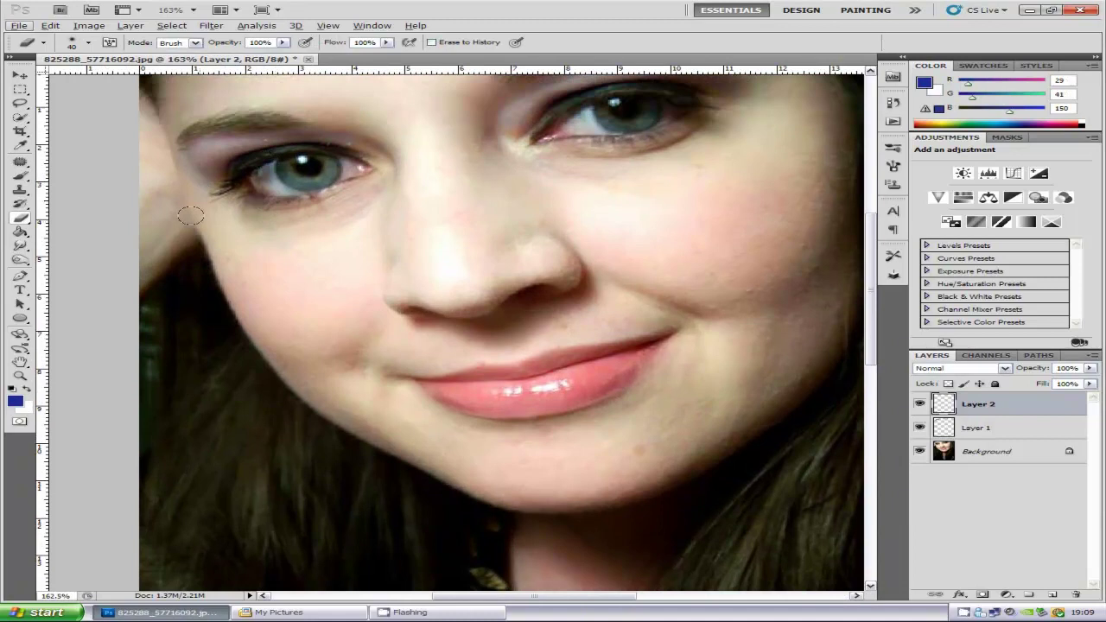
Brush thick dark blue strokes along both upper lash lines on Layer 2
click(20, 175)
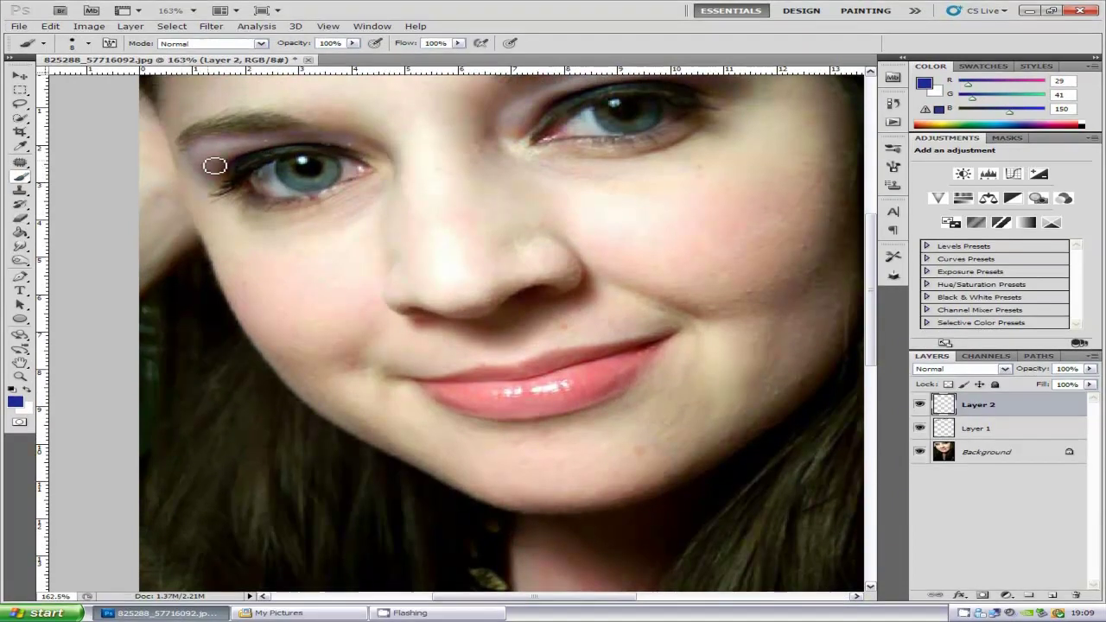
mouse_move(240, 170)
mouse_down()
mouse_move(228, 174)
mouse_move(264, 155)
mouse_move(329, 159)
mouse_move(267, 158)
mouse_move(225, 180)
mouse_move(261, 164)
mouse_move(353, 159)
mouse_move(272, 155)
mouse_up()
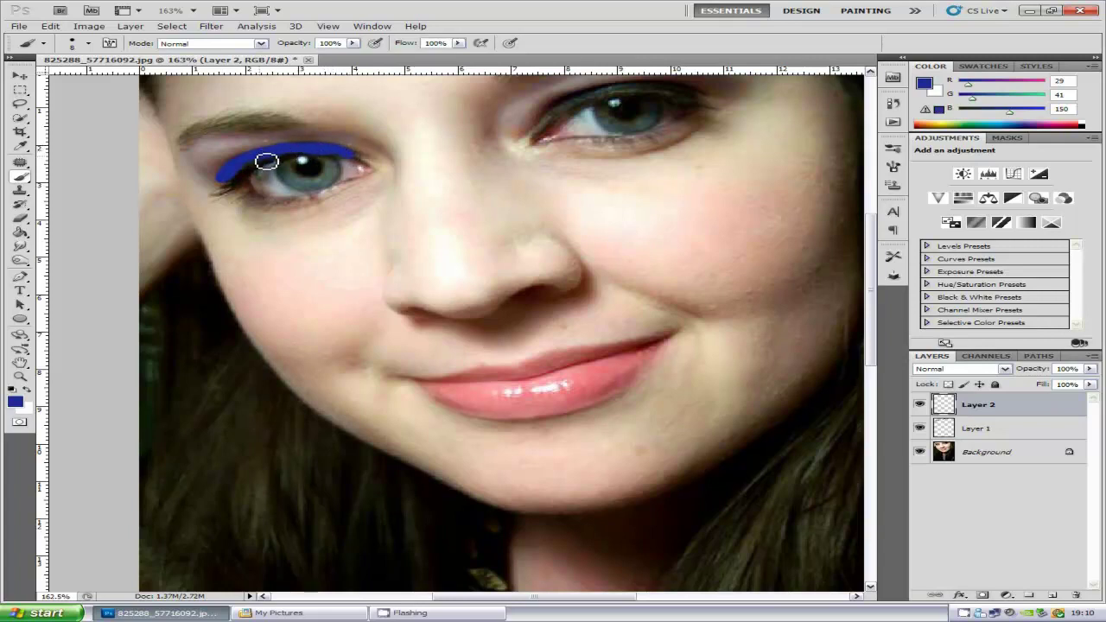
mouse_move(581, 110)
mouse_down()
mouse_move(546, 130)
mouse_move(609, 93)
mouse_move(711, 103)
mouse_move(690, 90)
mouse_move(617, 91)
mouse_move(563, 104)
mouse_move(580, 100)
mouse_move(546, 127)
mouse_move(575, 129)
mouse_up()
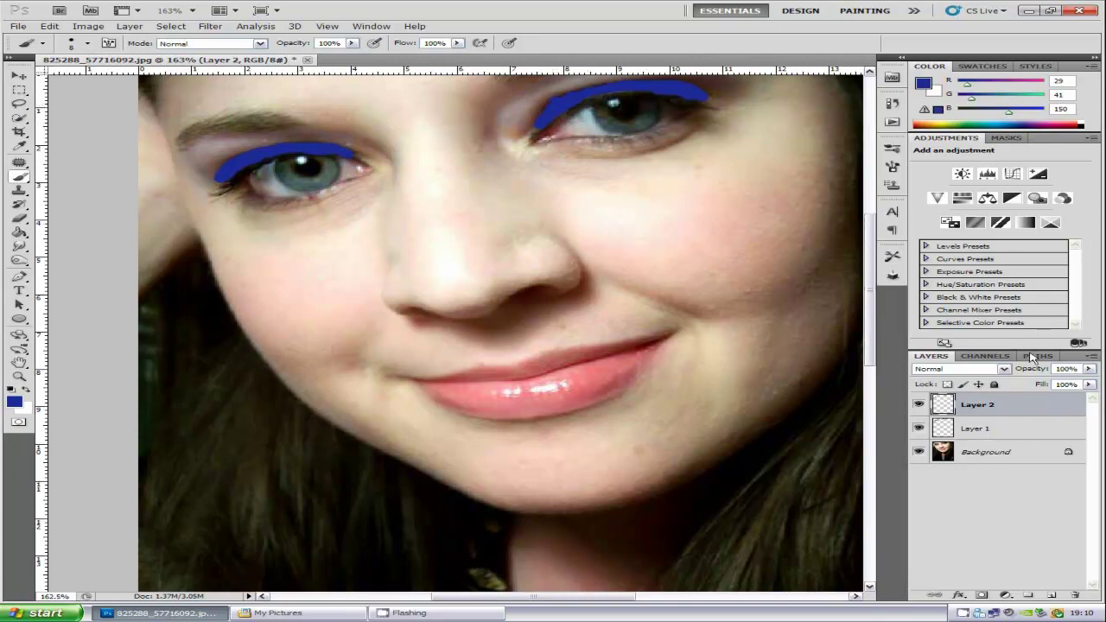
Set Layer 2's blend mode to Color and lower its opacity to about 36%
click(1004, 371)
click(981, 357)
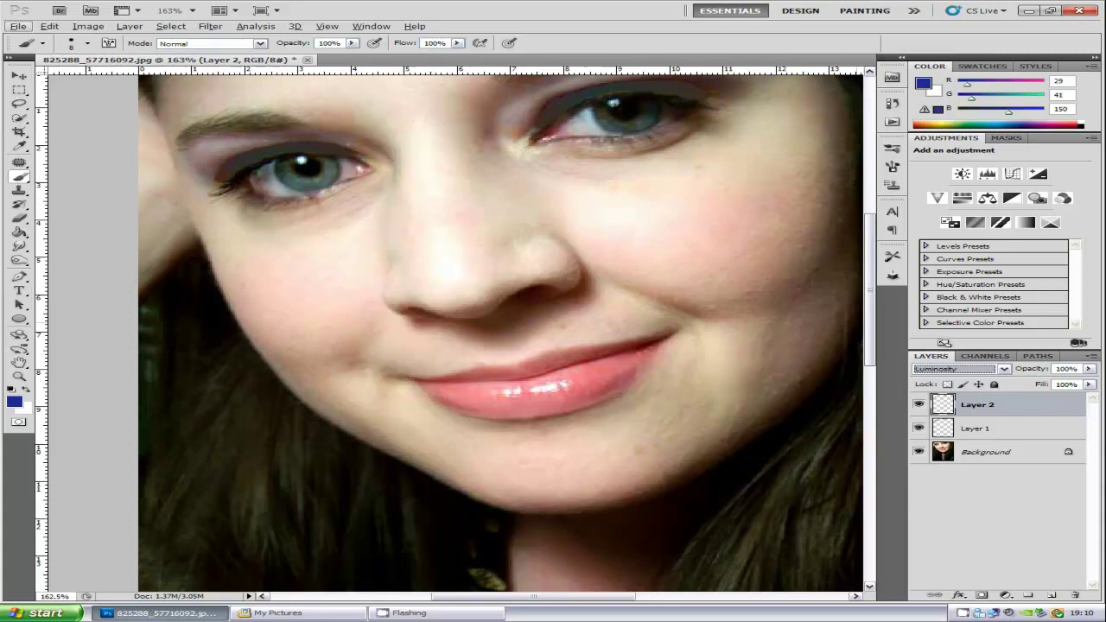
click(966, 372)
click(948, 349)
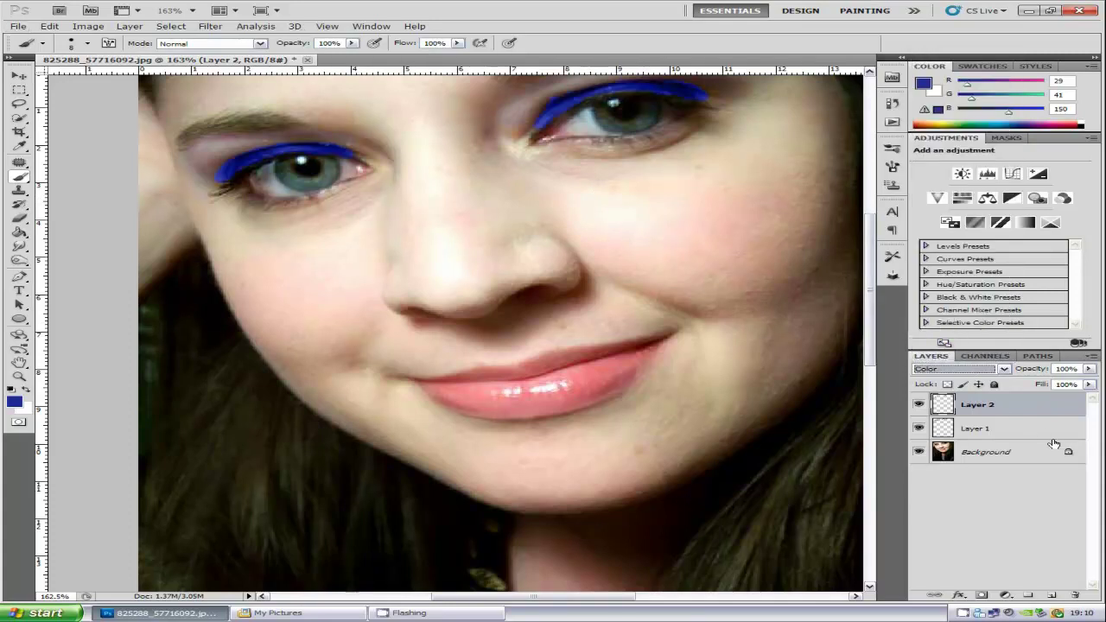
click(1088, 368)
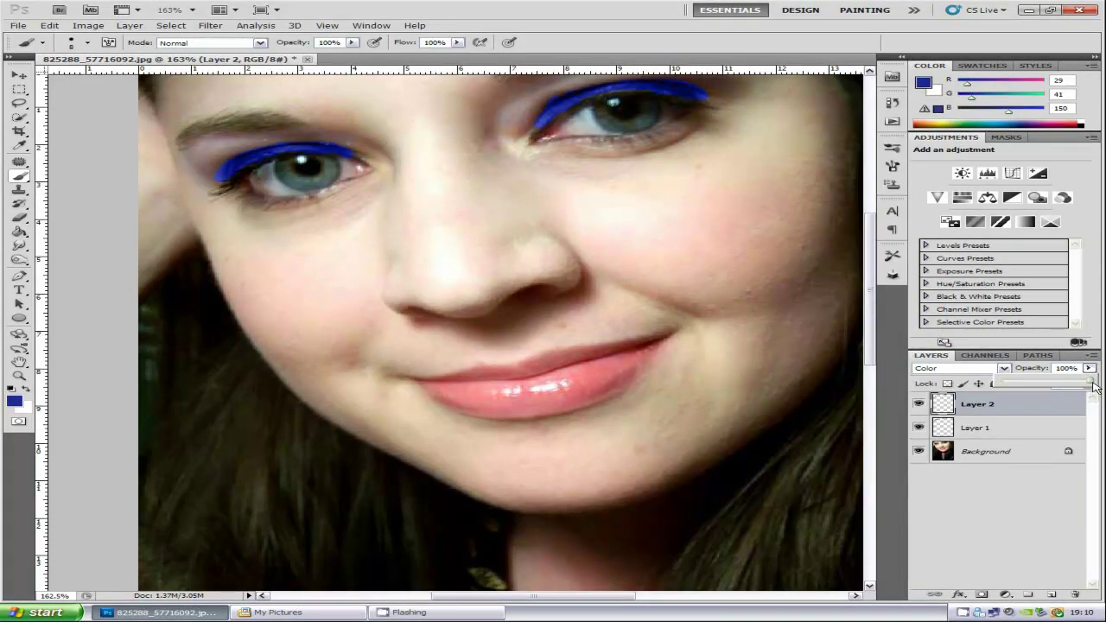
drag(1090, 385, 1025, 380)
click(999, 501)
Fit the whole photo on screen, reopen Layer 2's opacity control, then select Layer 1
click(20, 375)
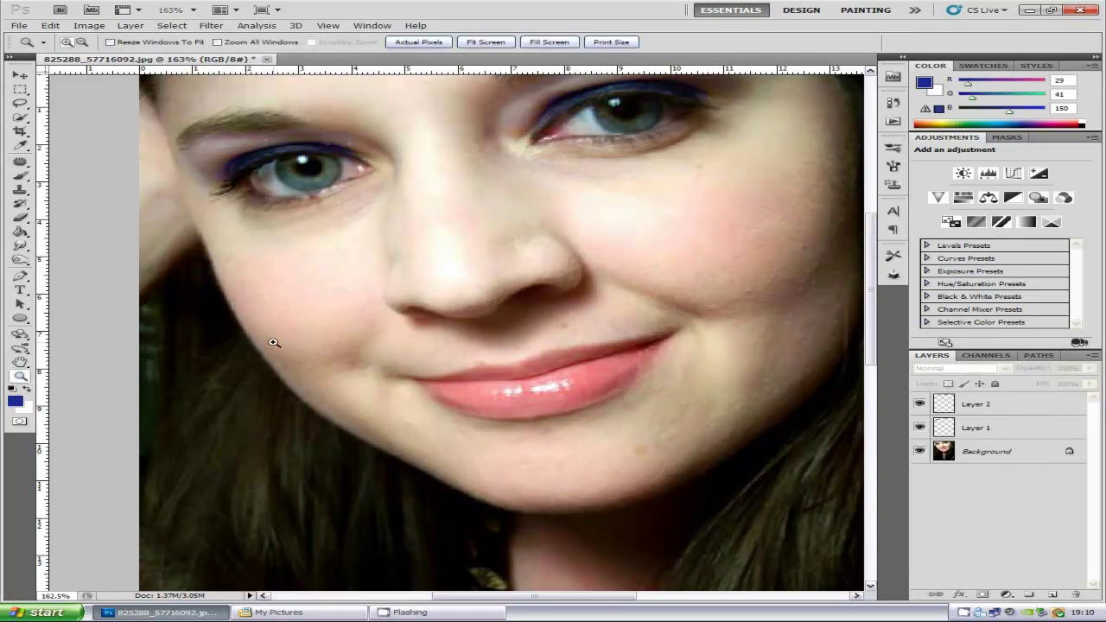
right_click(272, 347)
click(308, 351)
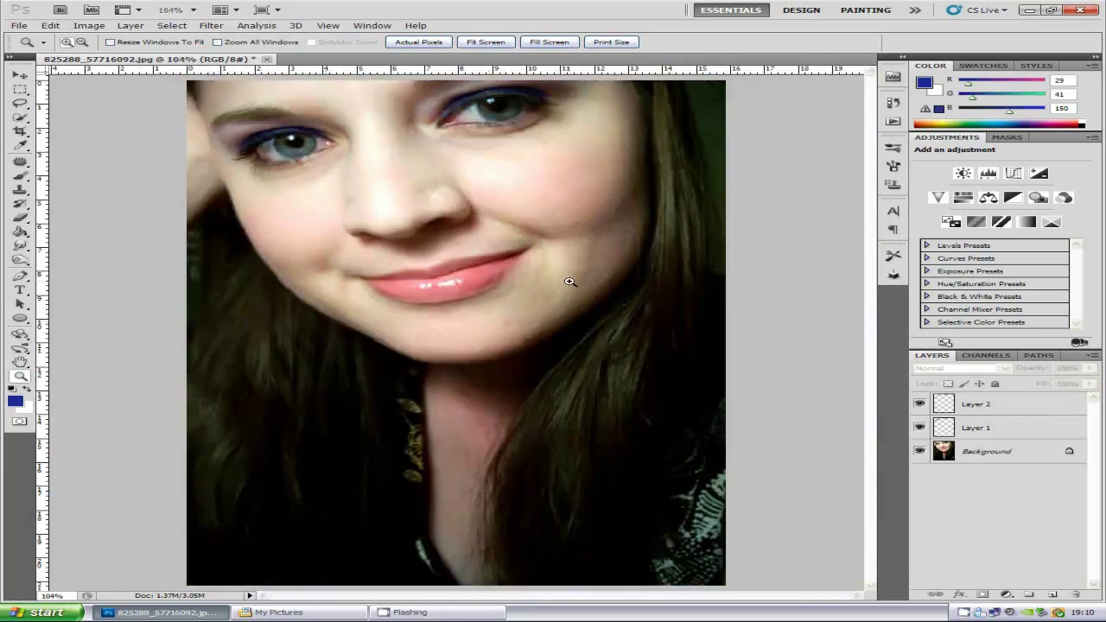
click(1020, 406)
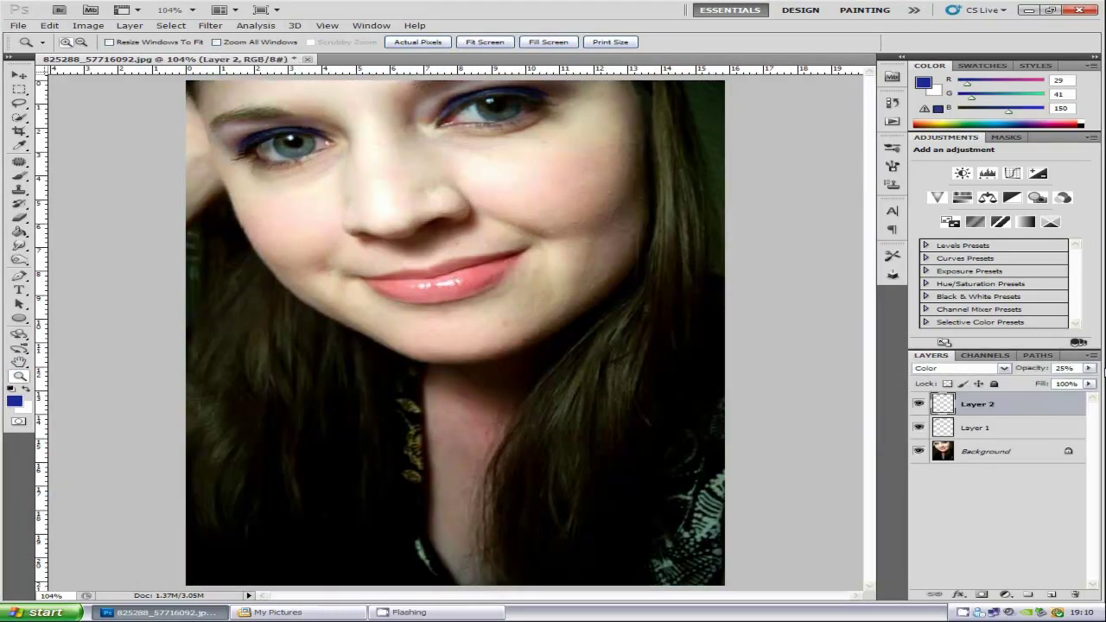
click(1090, 369)
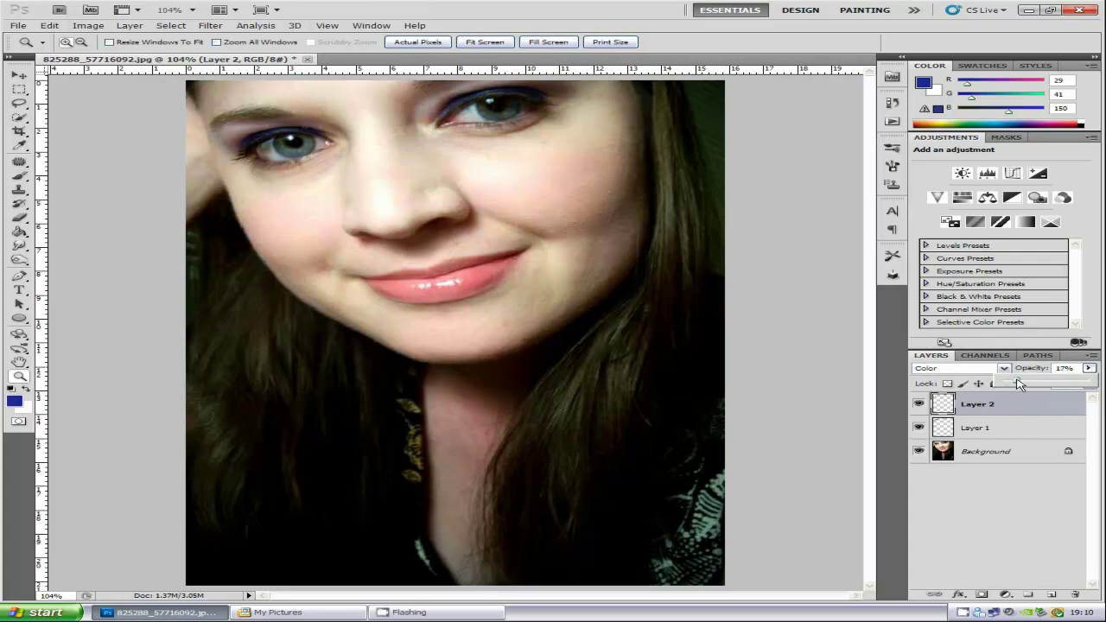
click(1003, 427)
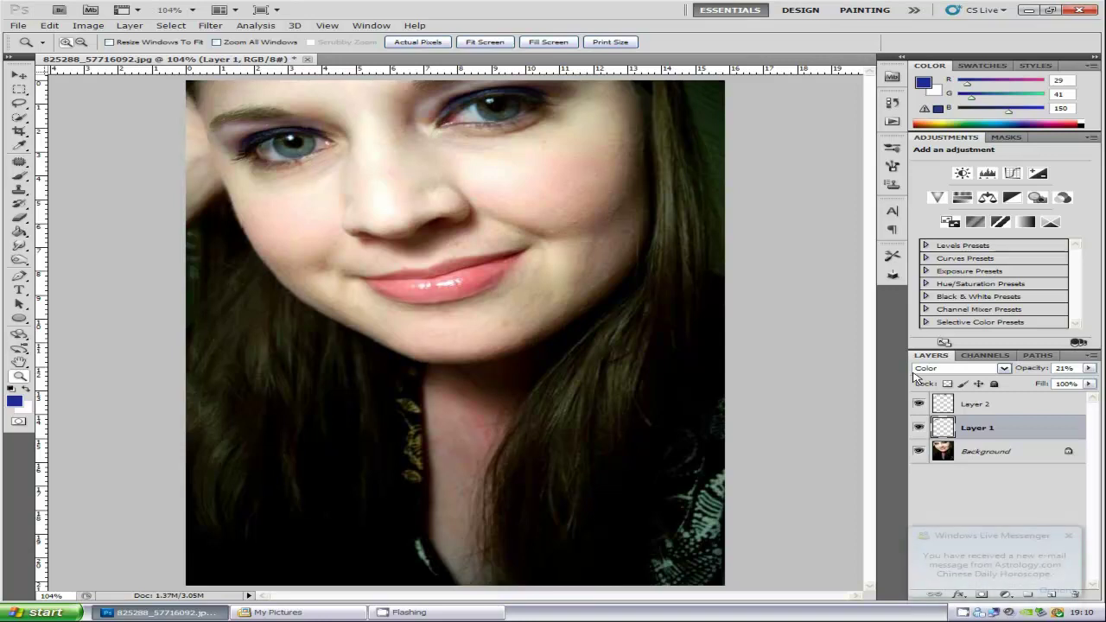
click(1068, 536)
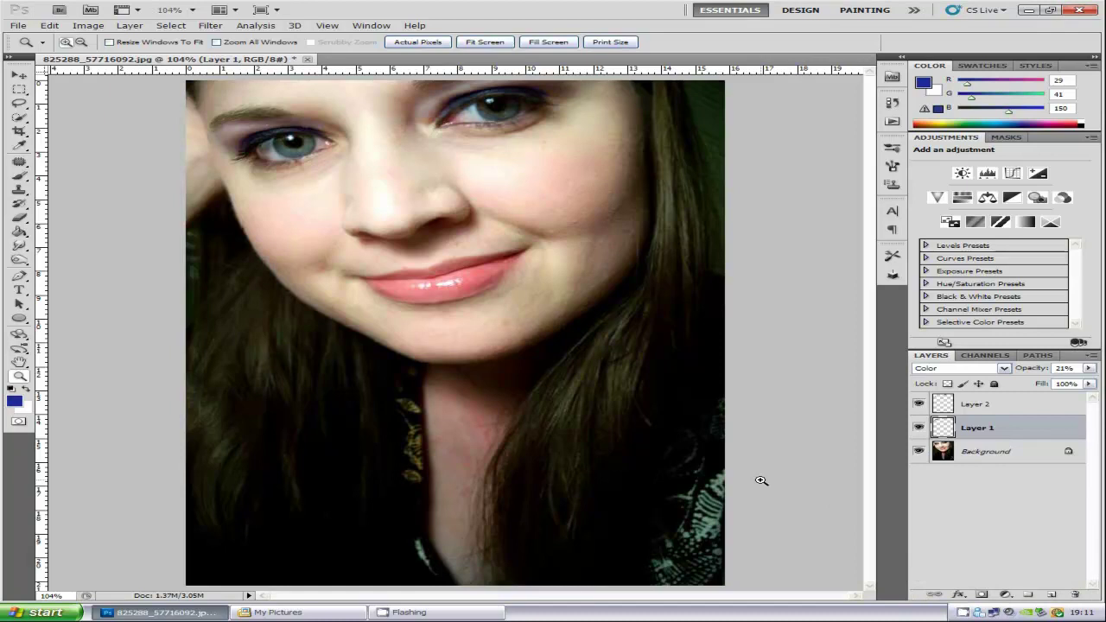